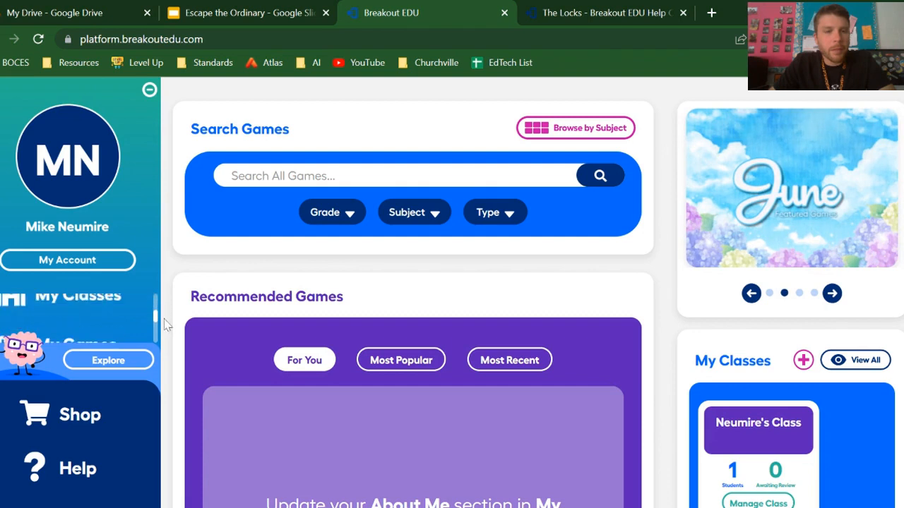
Create a new game titled "My Demo Game" in the My Games library
left_click(94, 310)
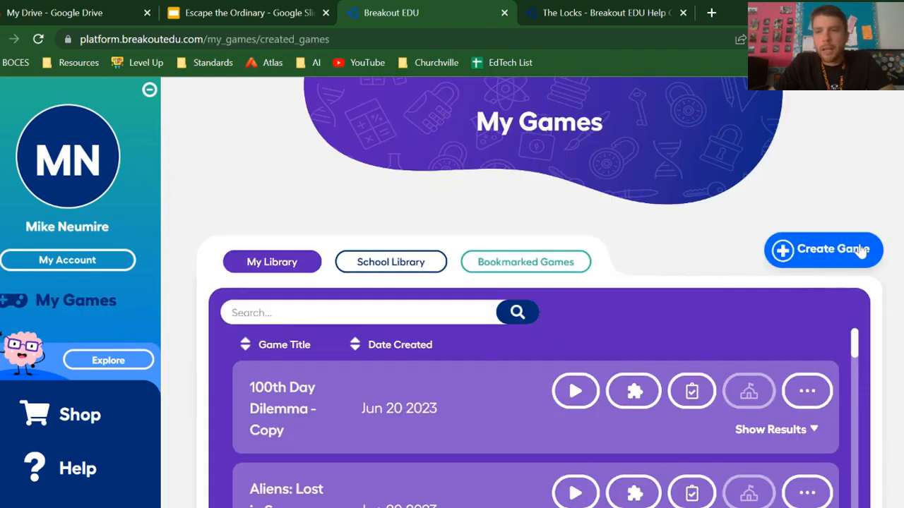
left_click(829, 254)
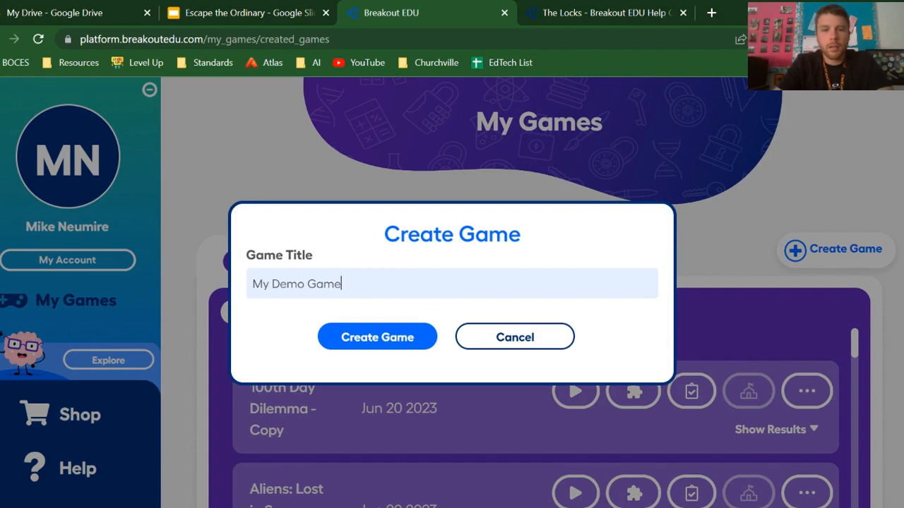
left_click(410, 332)
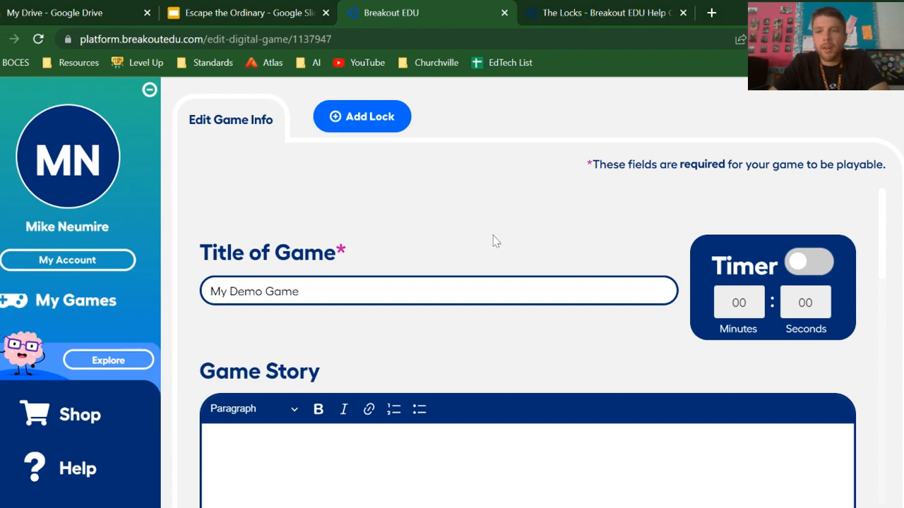
Try out the game timer by switching it on and back off, leaving the Game Story empty
scroll(384, 287, "down", 3)
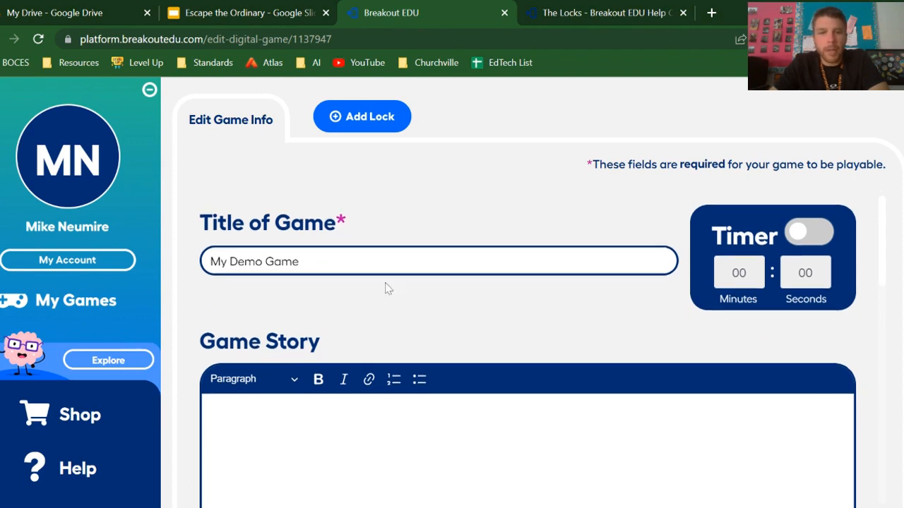
left_click(209, 294)
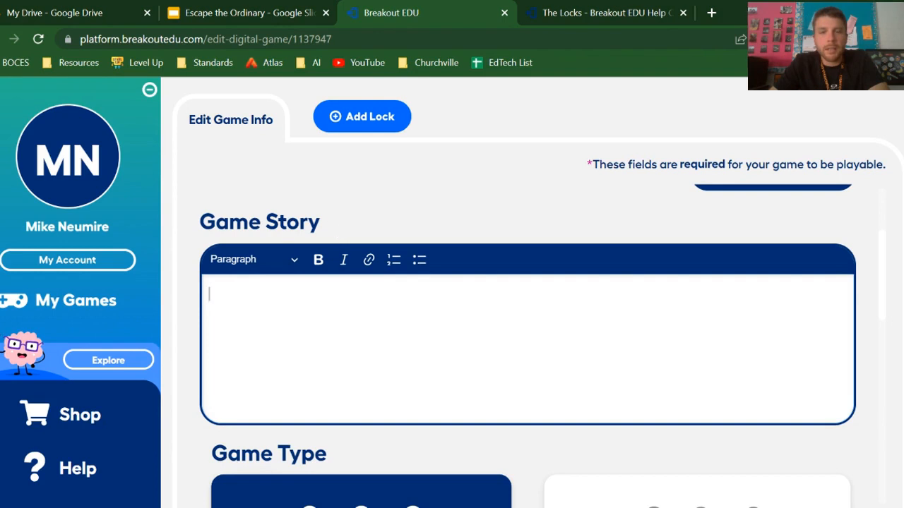
scroll(589, 379, "up", 3)
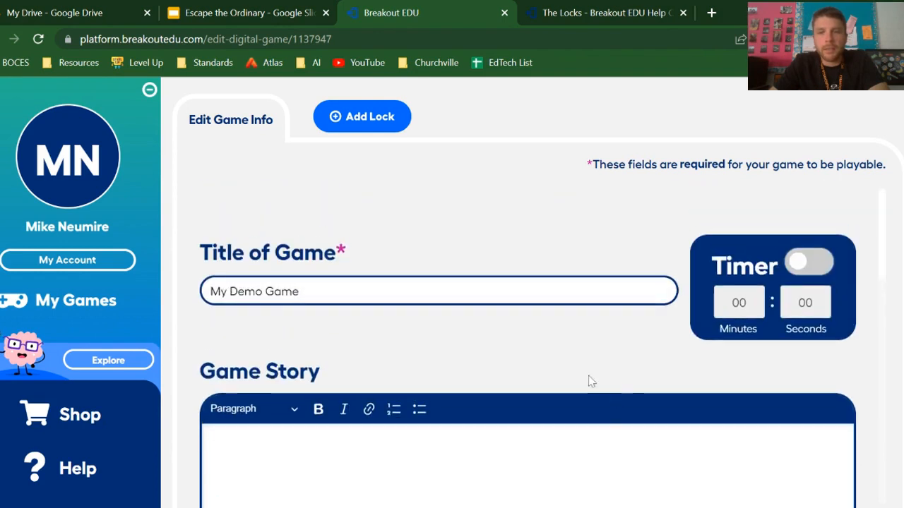
left_click(798, 269)
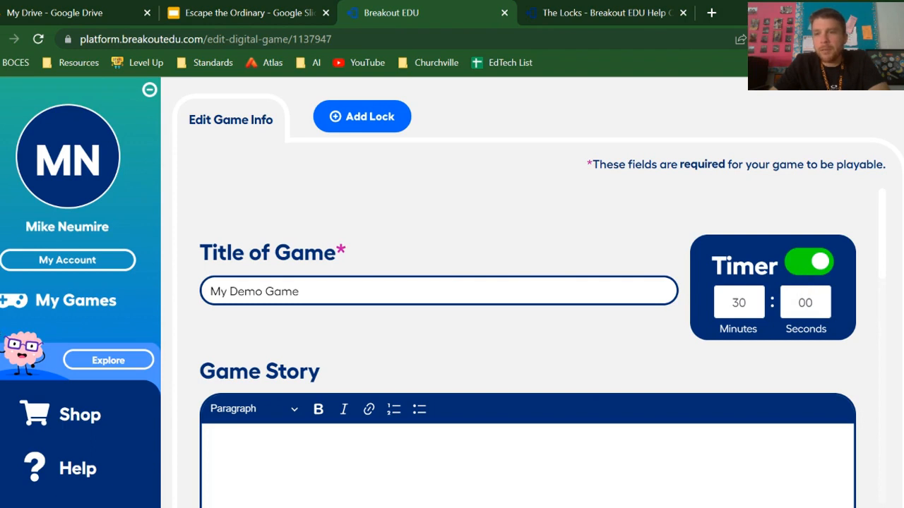
left_click(817, 274)
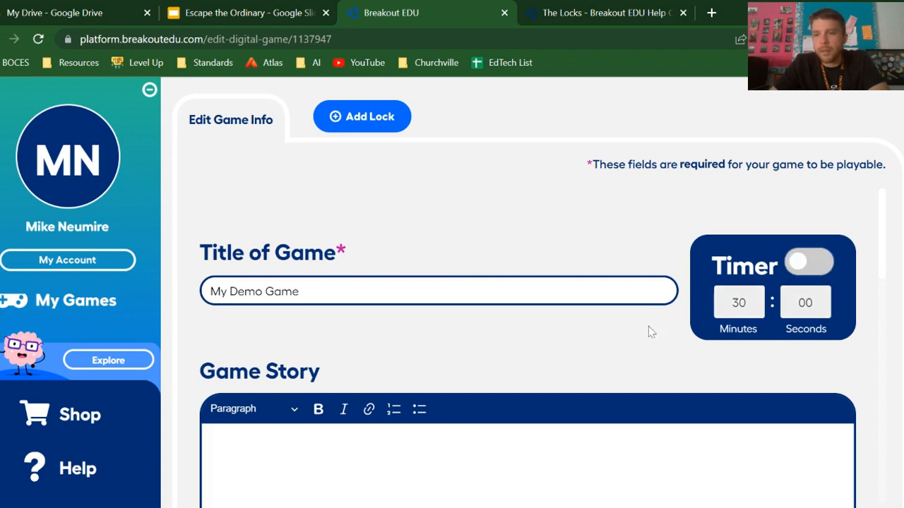
left_click(797, 274)
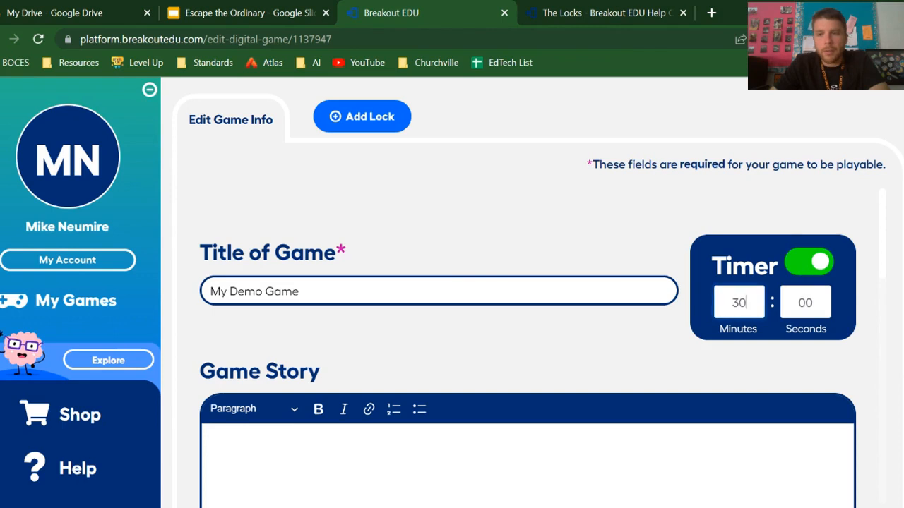
left_click(819, 267)
Examine the Game Type, Background Image and End of Game Reveal options of the game
scroll(628, 346, "down", 5)
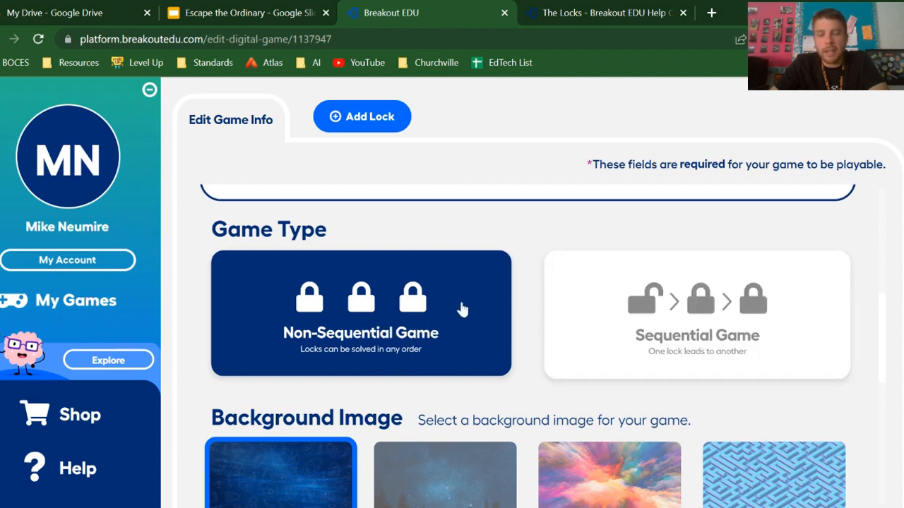
scroll(434, 313, "down", 3)
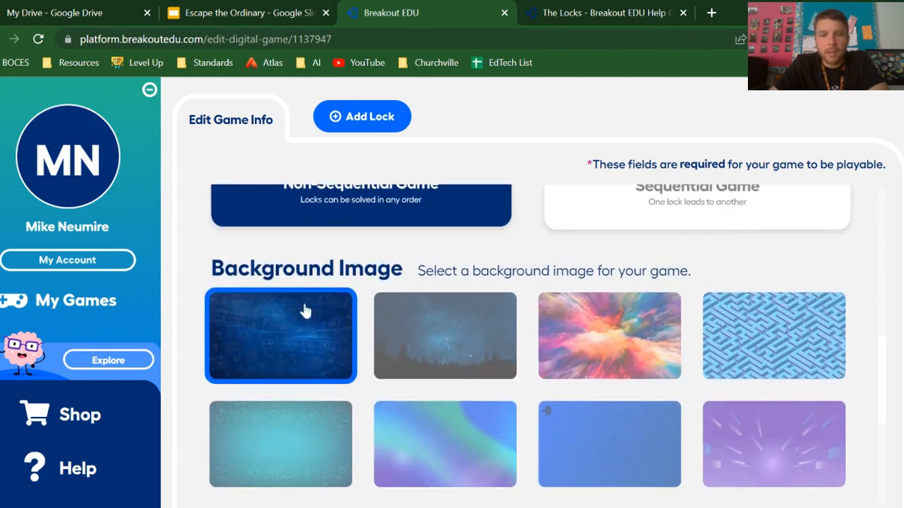
scroll(551, 346, "down", 1)
scroll(351, 303, "down", 1)
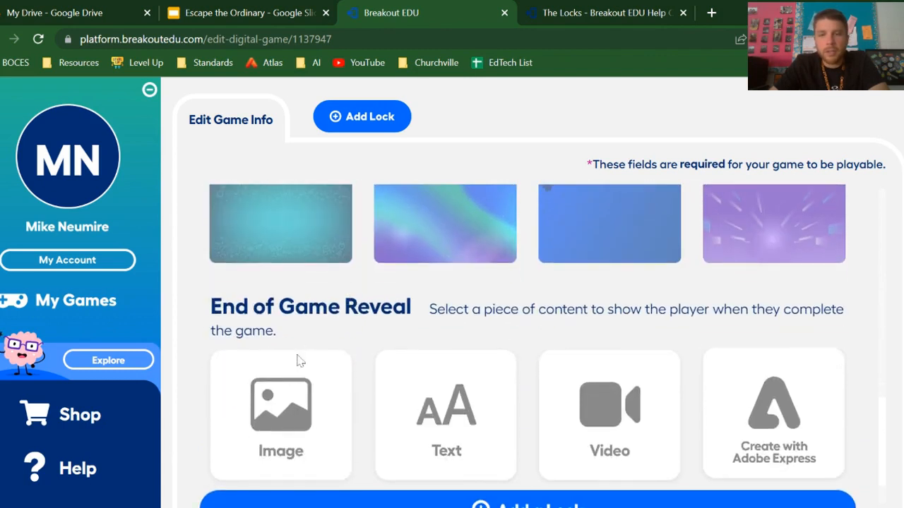
scroll(329, 330, "down", 2)
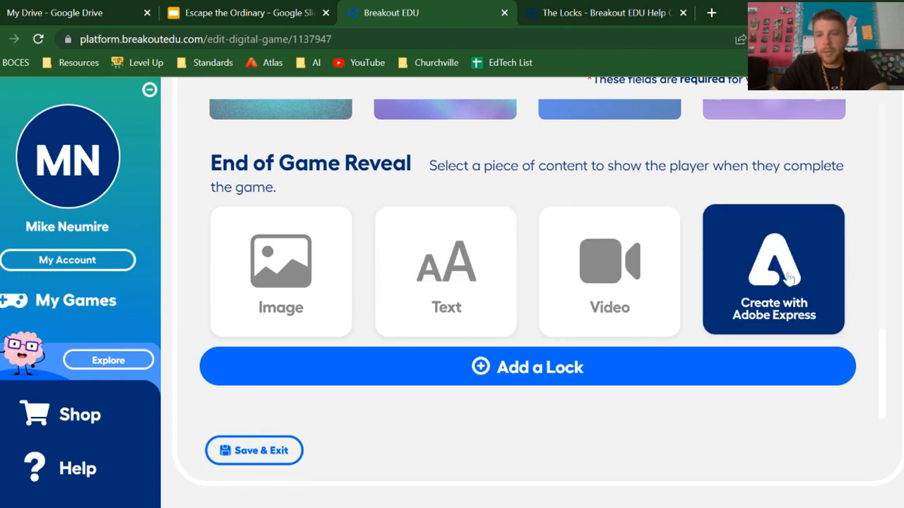
scroll(630, 402, "up", 5)
scroll(634, 415, "down", 6)
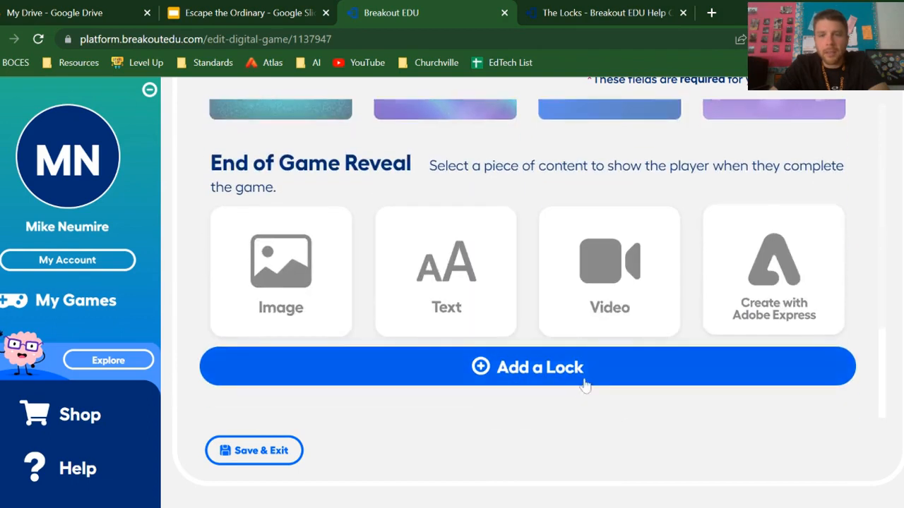
Add a Color Lock to the game
scroll(577, 403, "up", 10)
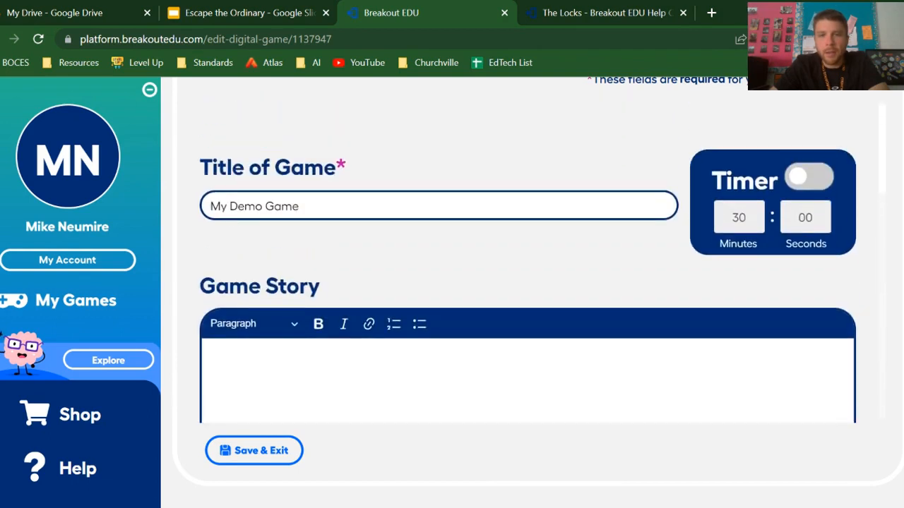
scroll(355, 117, "up", 2)
left_click(370, 118)
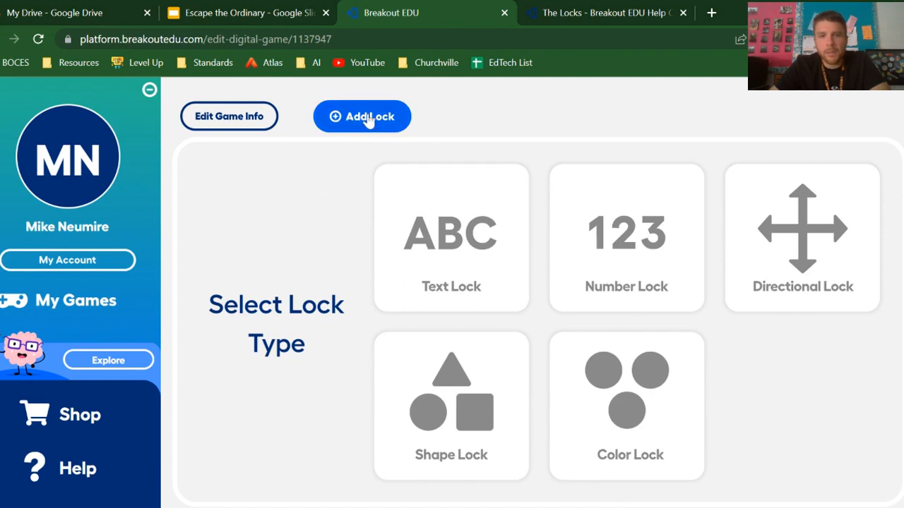
scroll(612, 274, "down", 1)
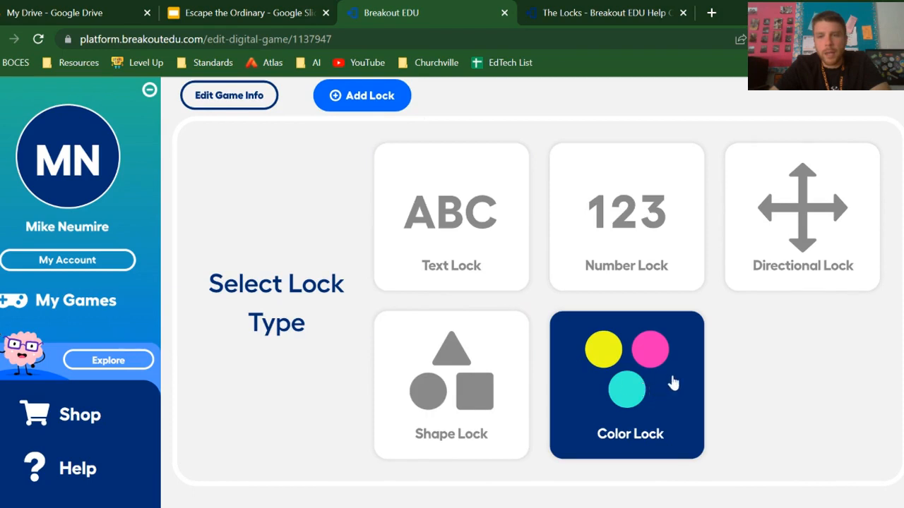
left_click(651, 368)
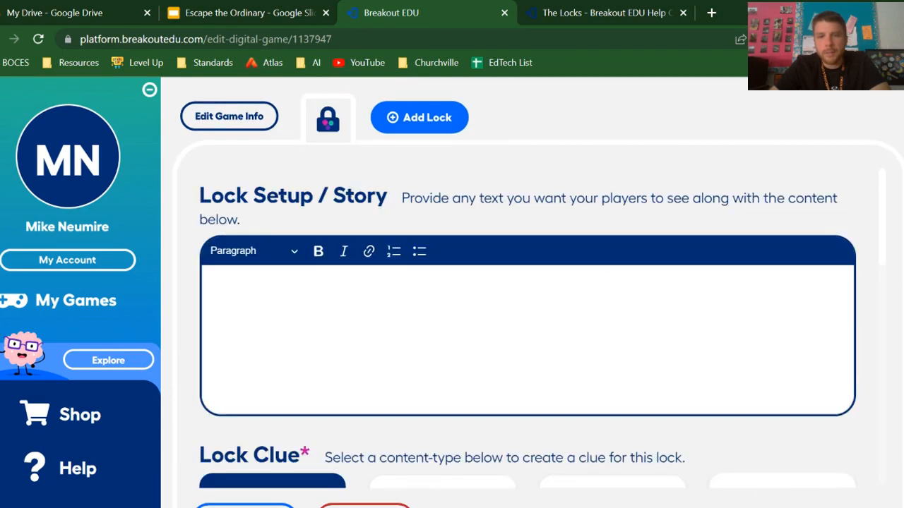
Examine the Lock Setup / Story field and the Lock Clue content types of the color lock
scroll(527, 326, "down", 1)
scroll(527, 326, "up", 1)
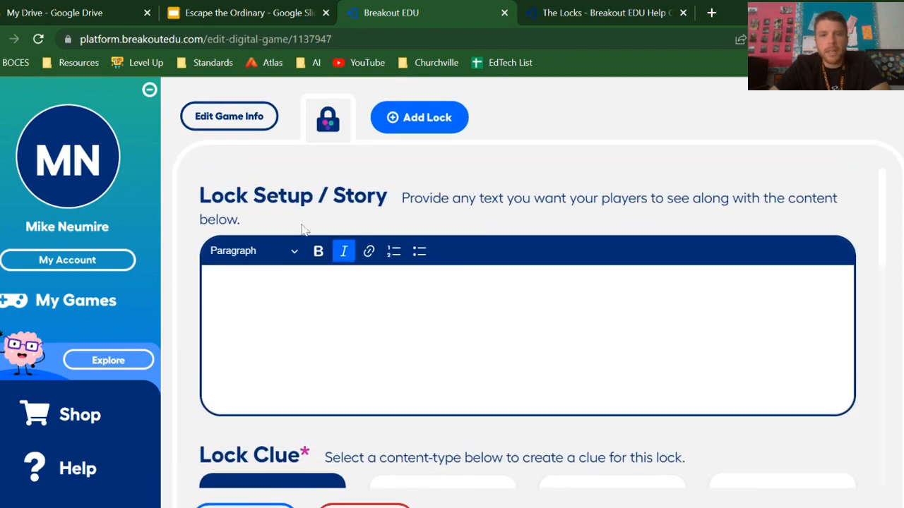
left_click(209, 289)
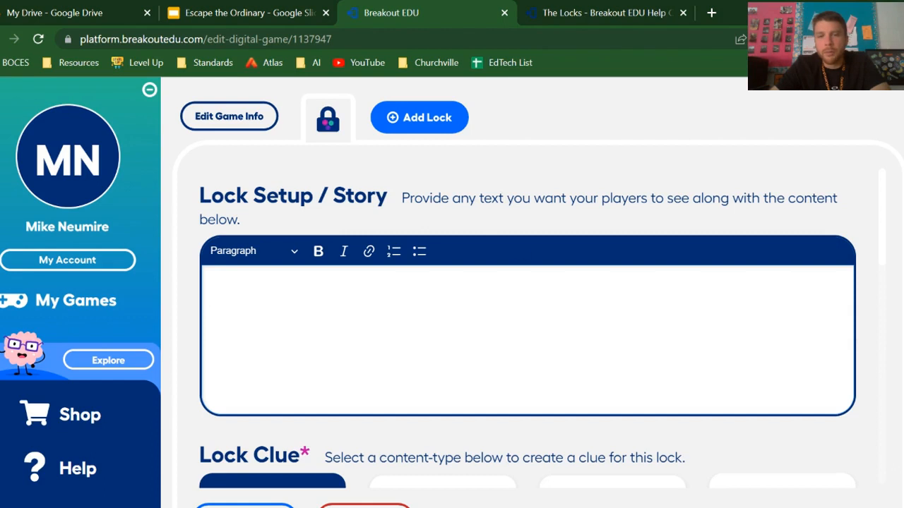
scroll(527, 325, "down", 1)
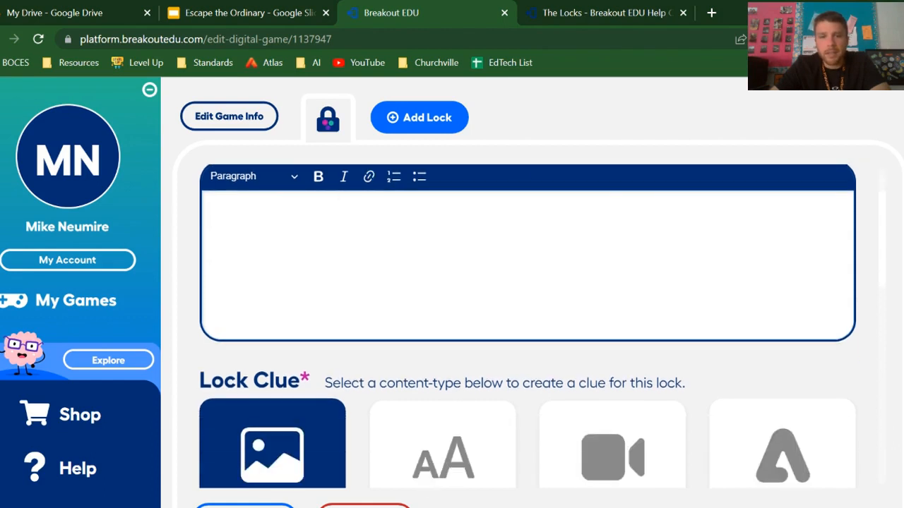
scroll(317, 287, "down", 2)
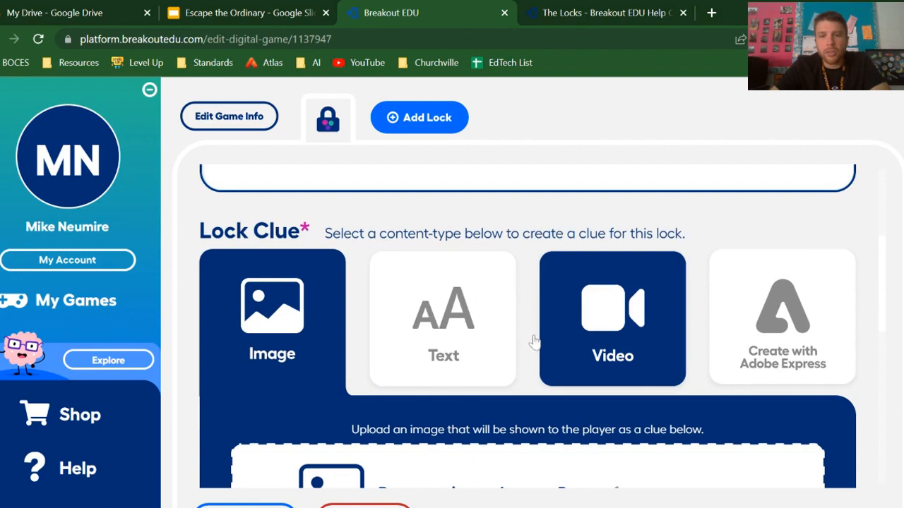
scroll(272, 312, "down", 1)
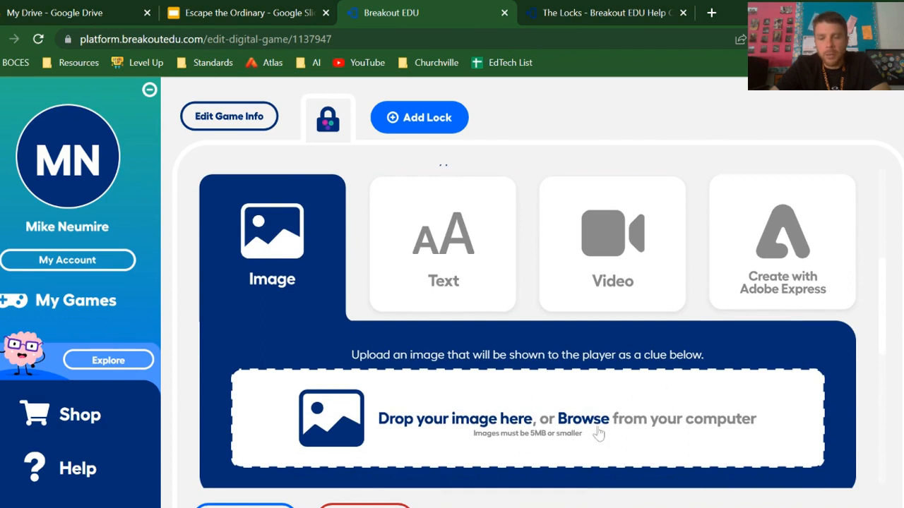
Preview the Text, Video and Create with Adobe Express clue types, dismissing the Adobe Express editor
left_click(417, 251)
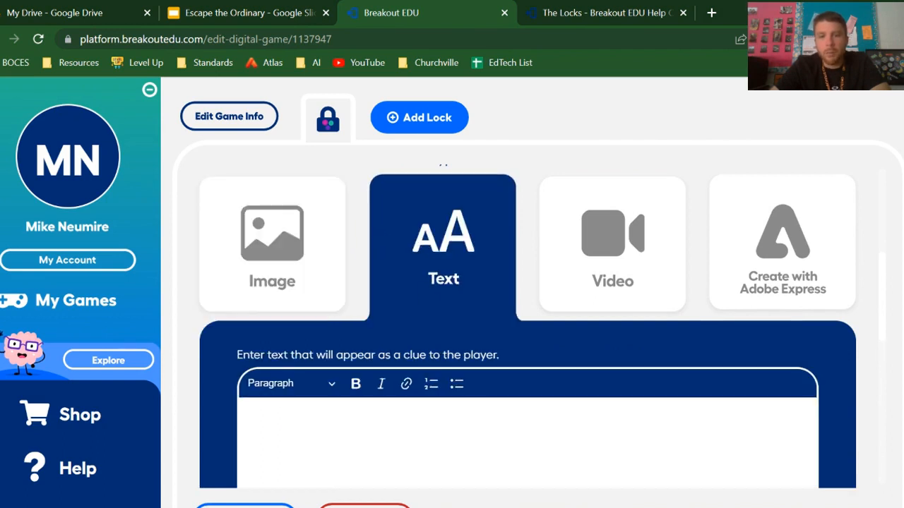
scroll(494, 399, "down", 2)
scroll(457, 384, "up", 2)
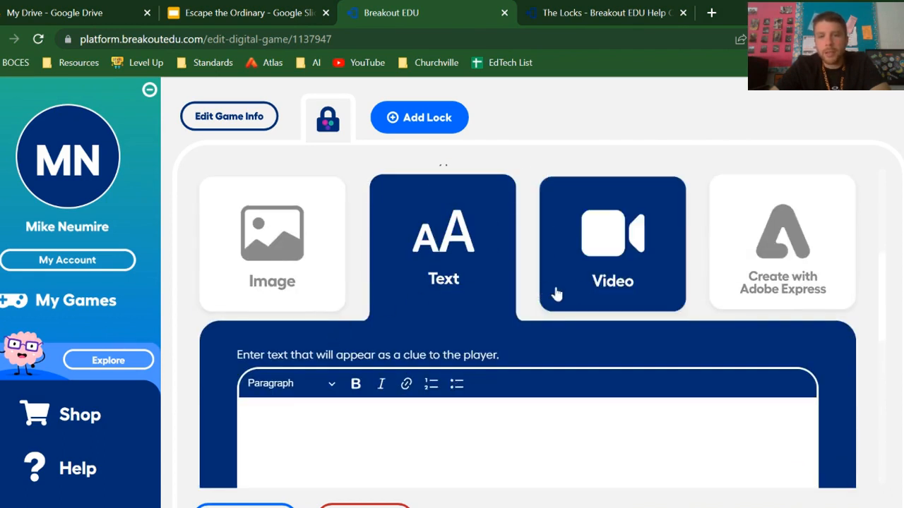
left_click(565, 287)
scroll(579, 275, "down", 1)
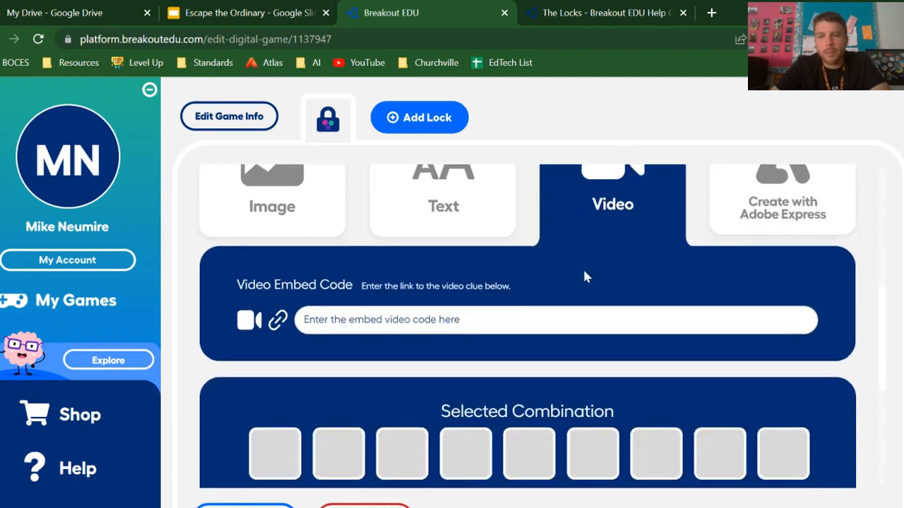
scroll(581, 276, "up", 1)
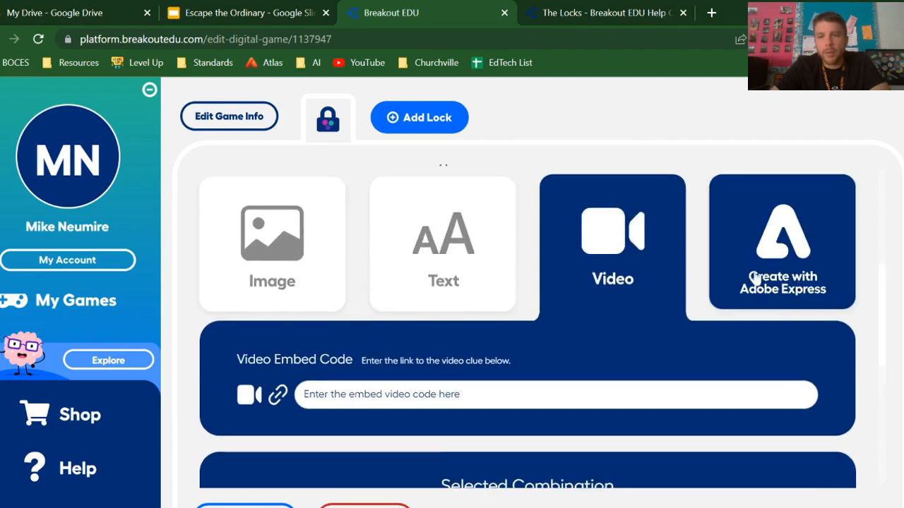
left_click(798, 274)
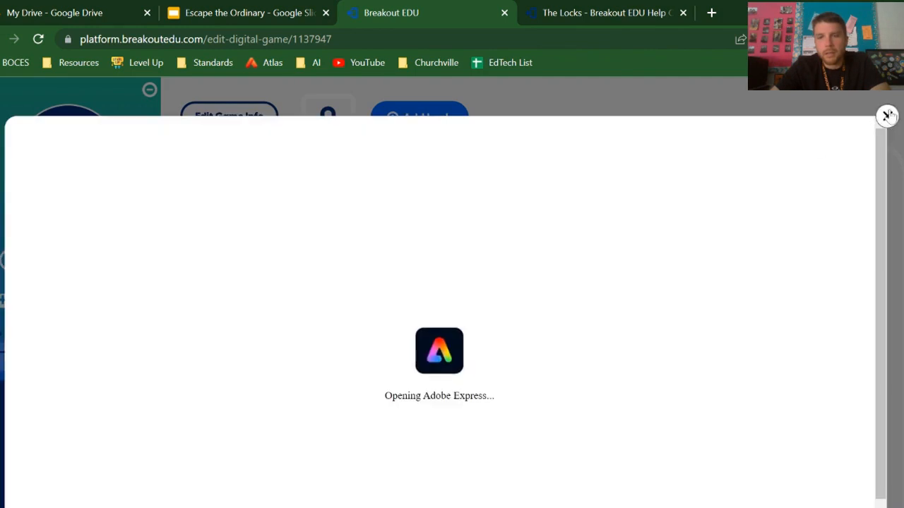
left_click(886, 115)
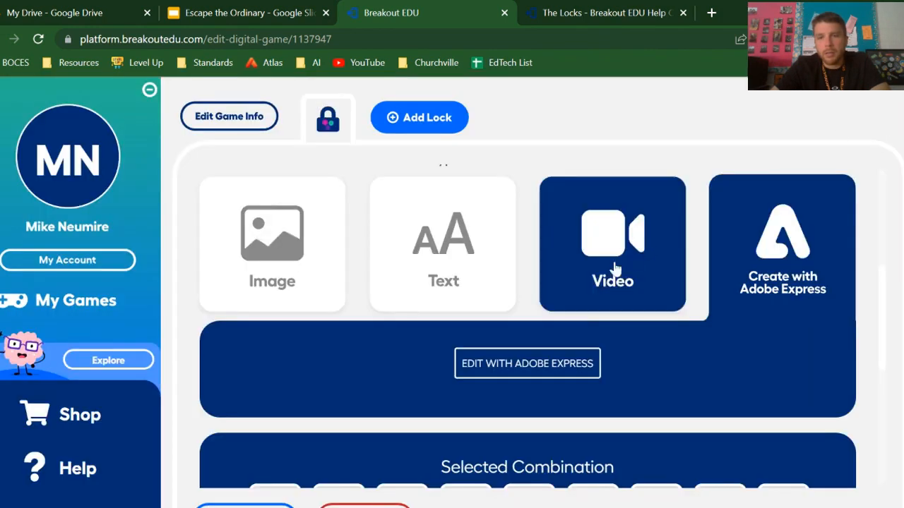
Use Image as the lock clue type and upload the orange cartoon animal face picture
left_click(290, 261)
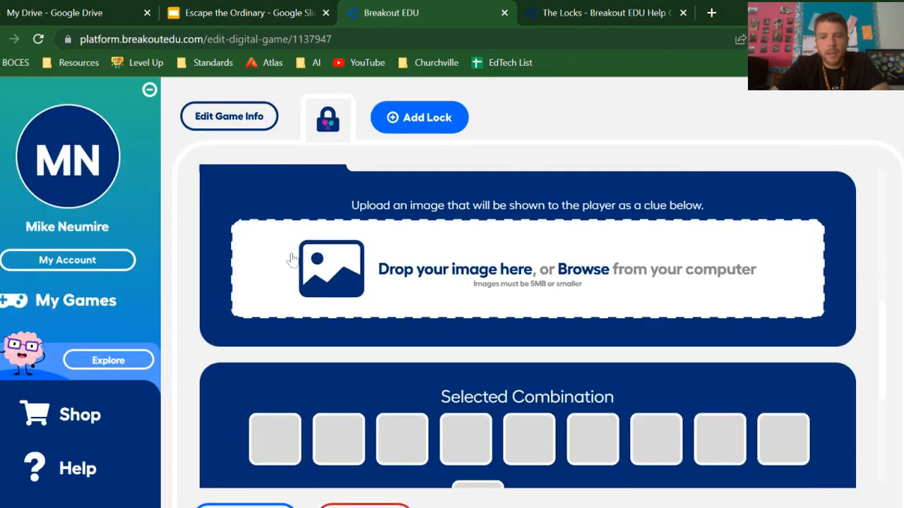
scroll(289, 259, "up", 1)
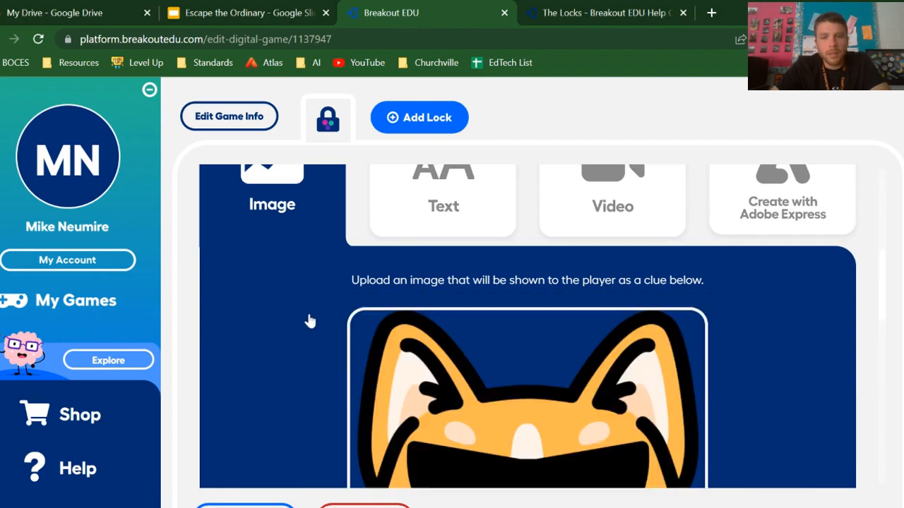
scroll(240, 319, "down", 5)
scroll(258, 319, "down", 2)
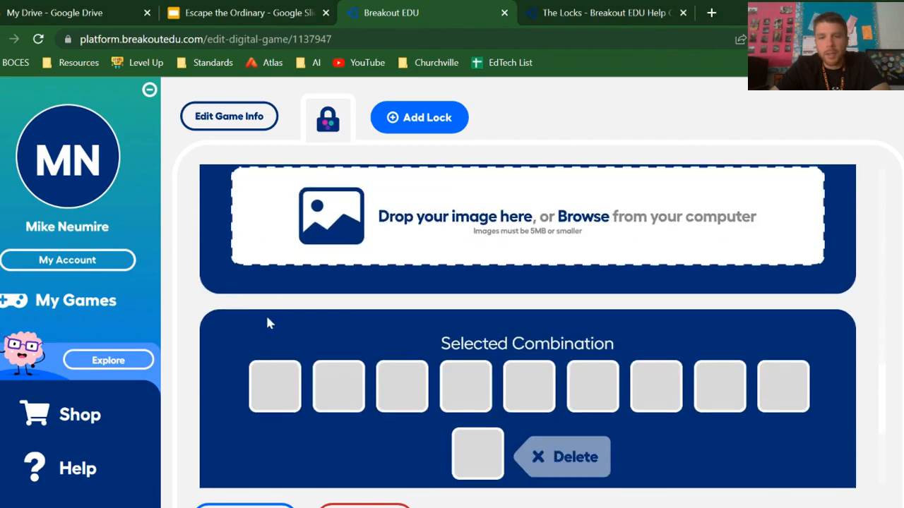
scroll(278, 310, "up", 8)
Set the color lock's combination to red, green, orange, blue, brown
scroll(290, 300, "down", 3)
scroll(291, 295, "down", 8)
scroll(296, 298, "up", 2)
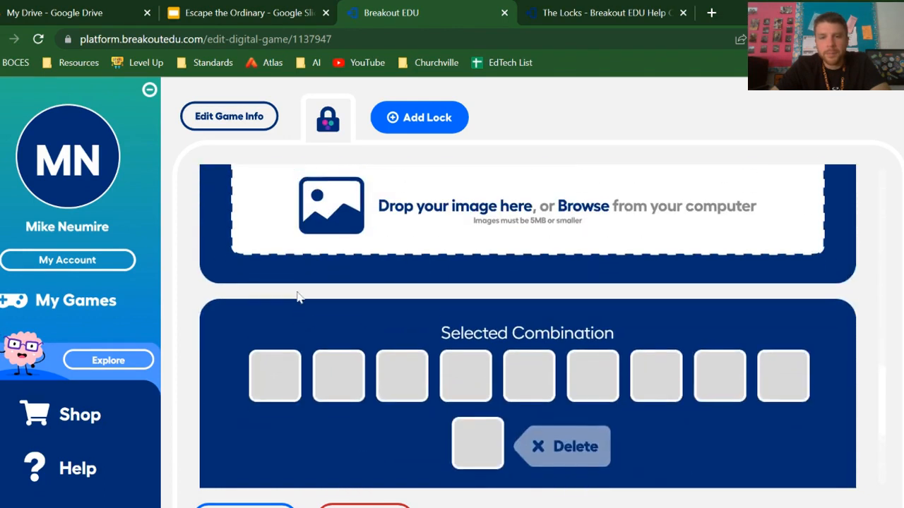
scroll(330, 339, "down", 3)
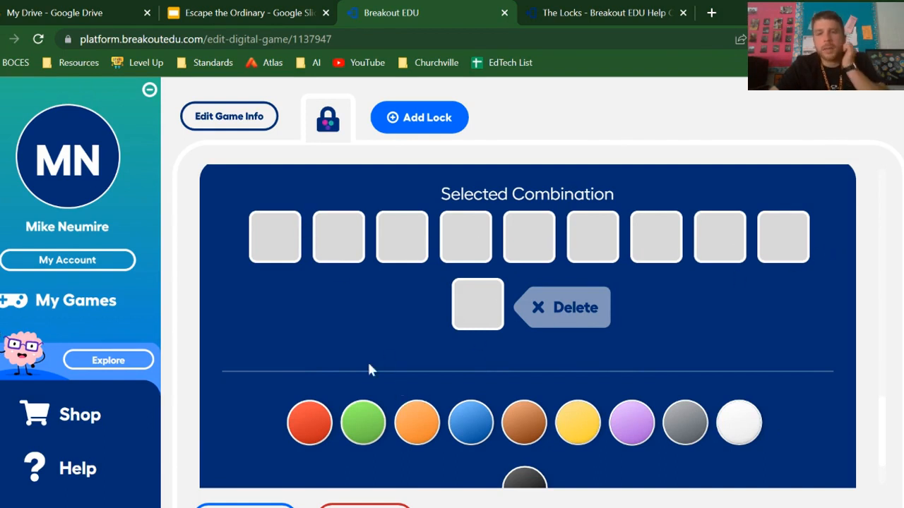
left_click(311, 424)
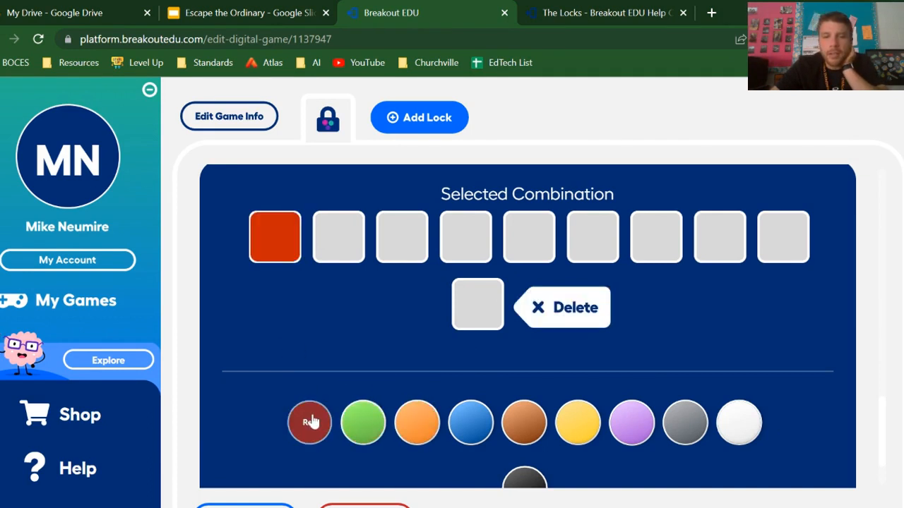
left_click(372, 431)
left_click(420, 428)
left_click(475, 430)
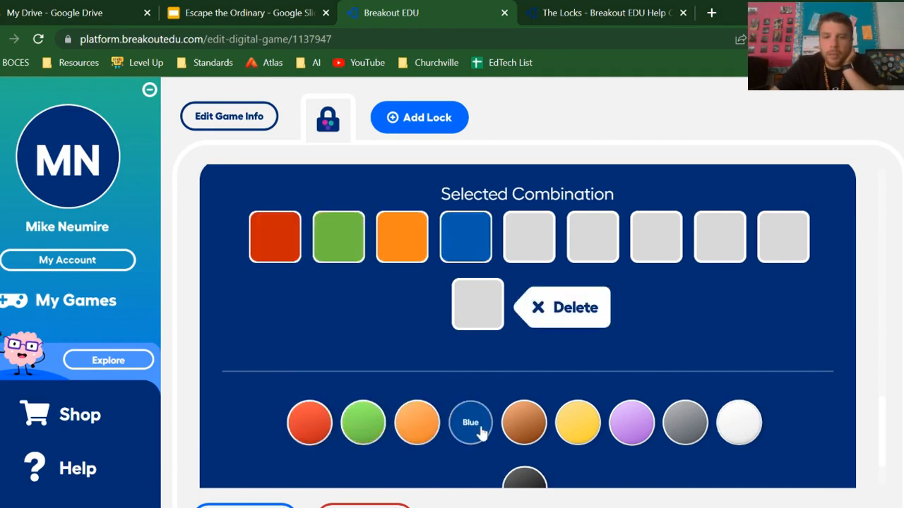
left_click(527, 429)
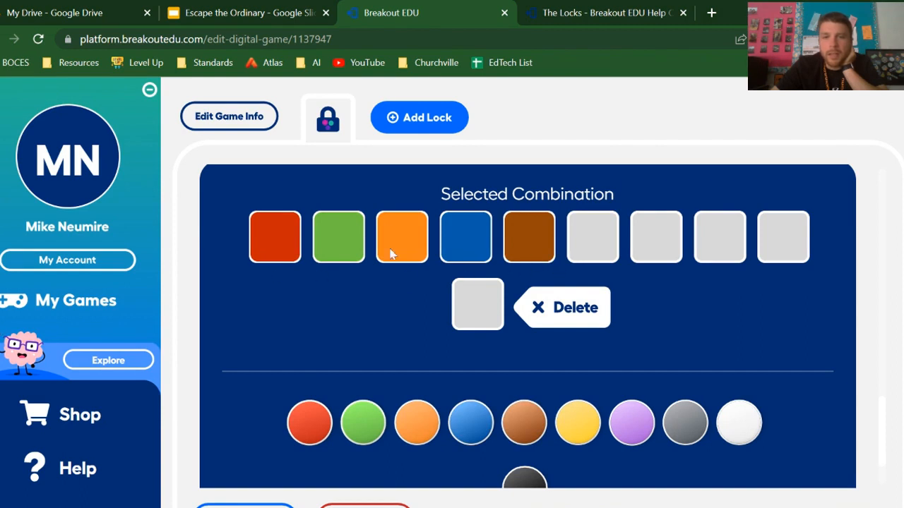
Review the color lock's full setup, from the Lock Setup / Story field down to the save and delete options
scroll(629, 318, "down", 1)
scroll(629, 318, "up", 3)
scroll(567, 356, "up", 10)
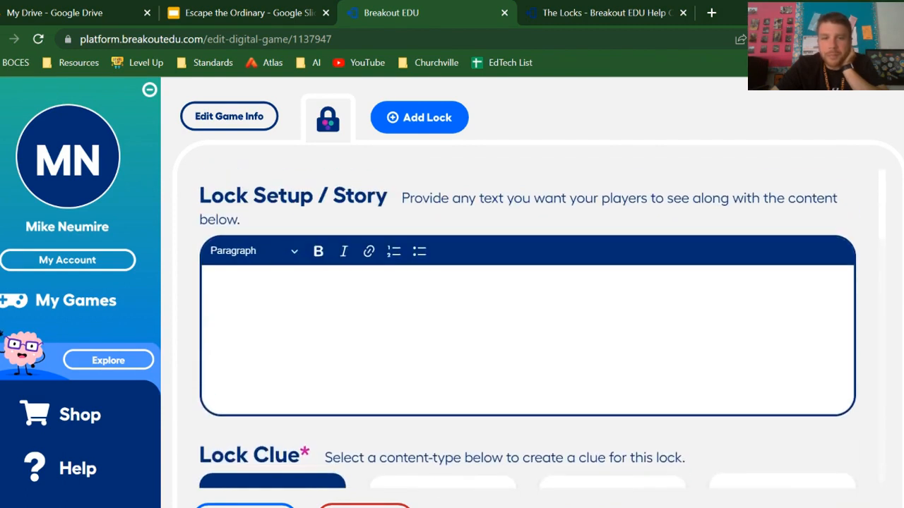
scroll(581, 329, "down", 10)
scroll(581, 330, "down", 4)
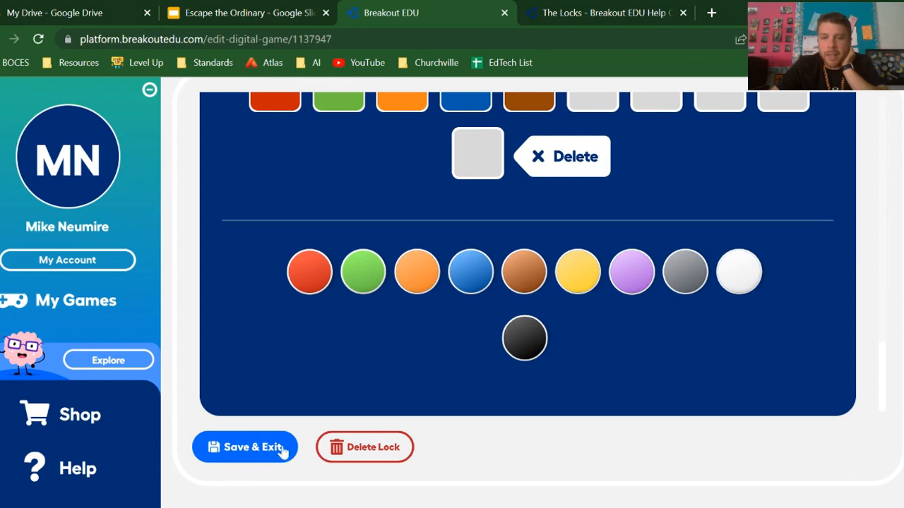
scroll(685, 449, "up", 1)
scroll(812, 292, "up", 10)
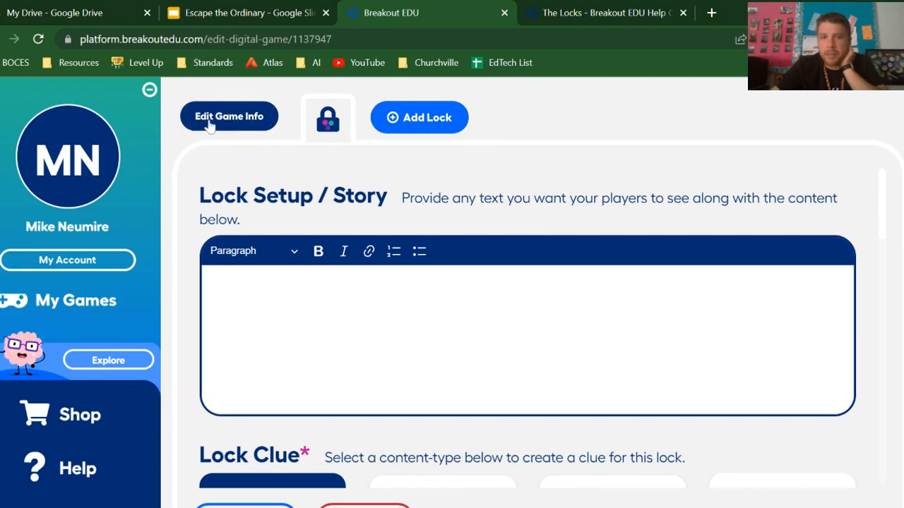
Add a Number Lock to the game and look over its Lock Setup / Story and Lock Clue sections
left_click(430, 115)
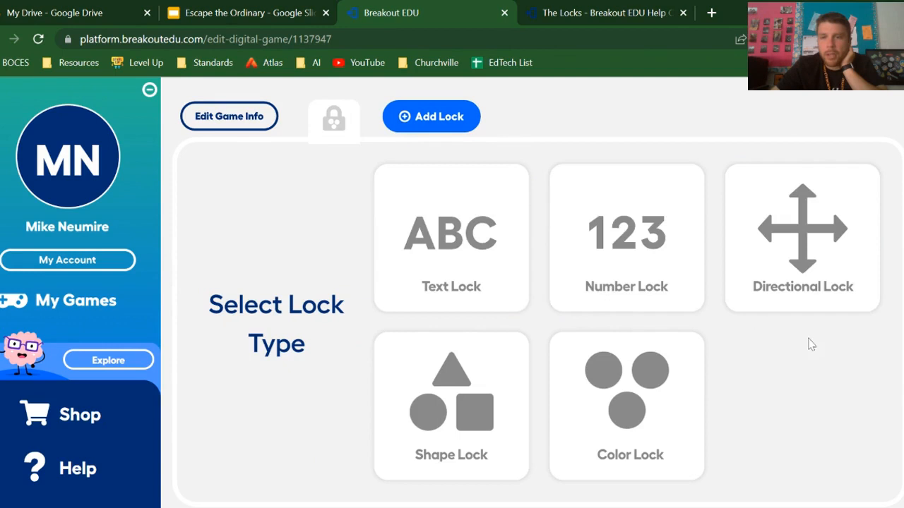
left_click(627, 268)
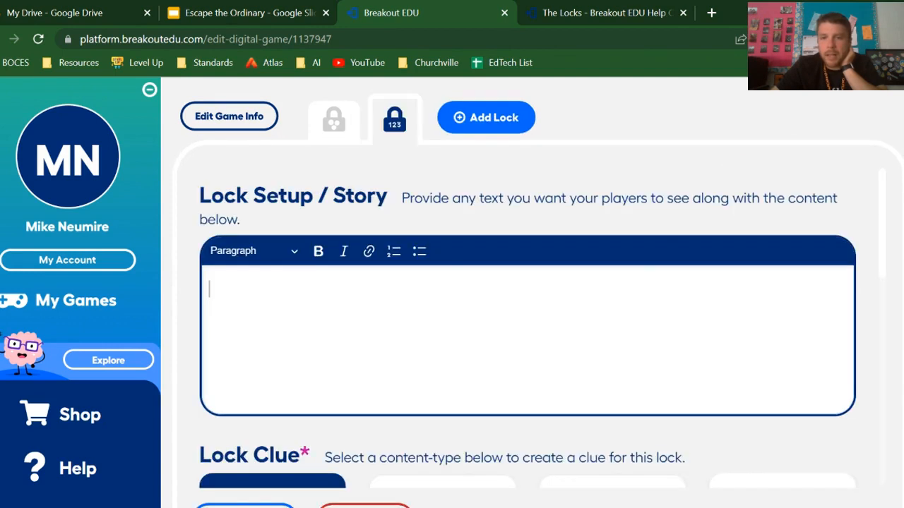
scroll(527, 325, "down", 3)
scroll(528, 325, "up", 3)
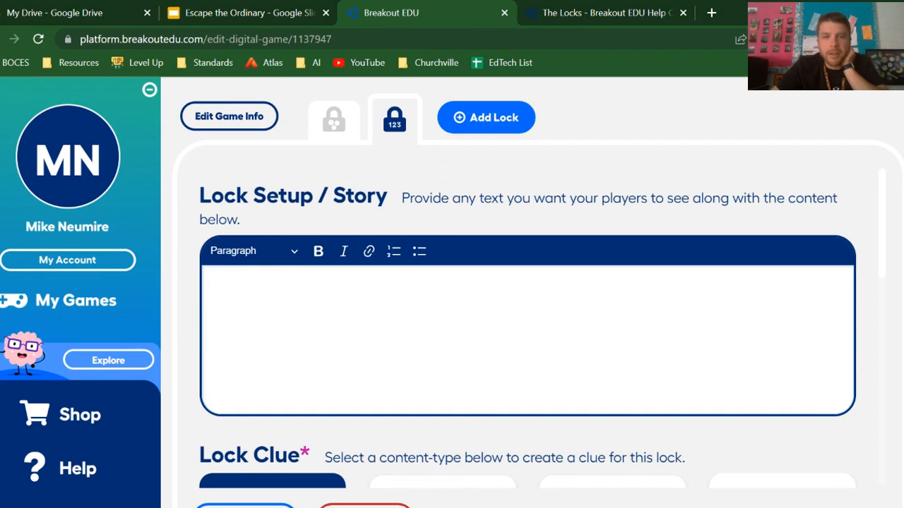
scroll(527, 325, "down", 4)
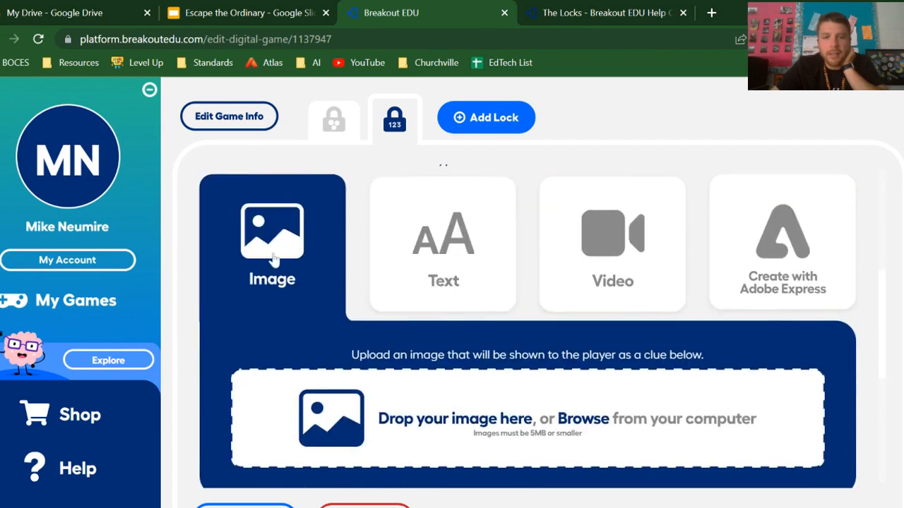
scroll(527, 325, "up", 2)
scroll(527, 325, "down", 1)
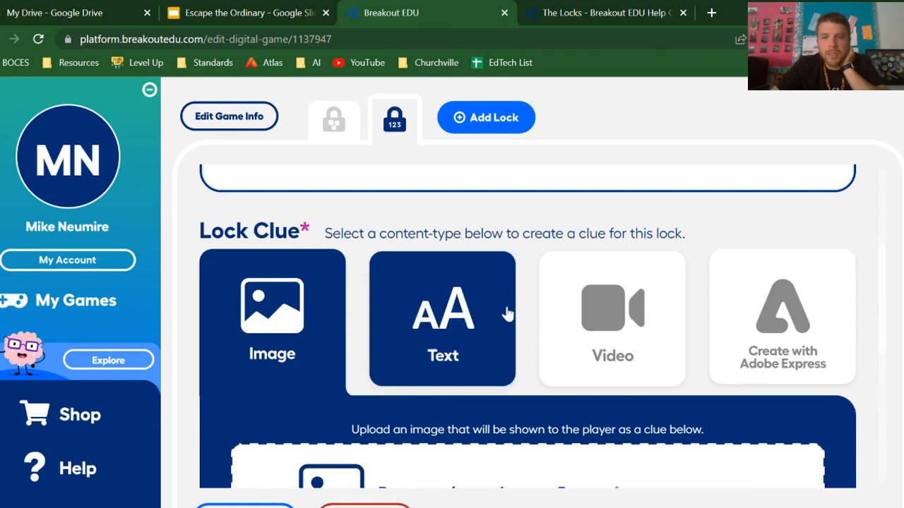
Set the number lock's combination to 2543 and check the rest of its setup page
scroll(282, 339, "down", 5)
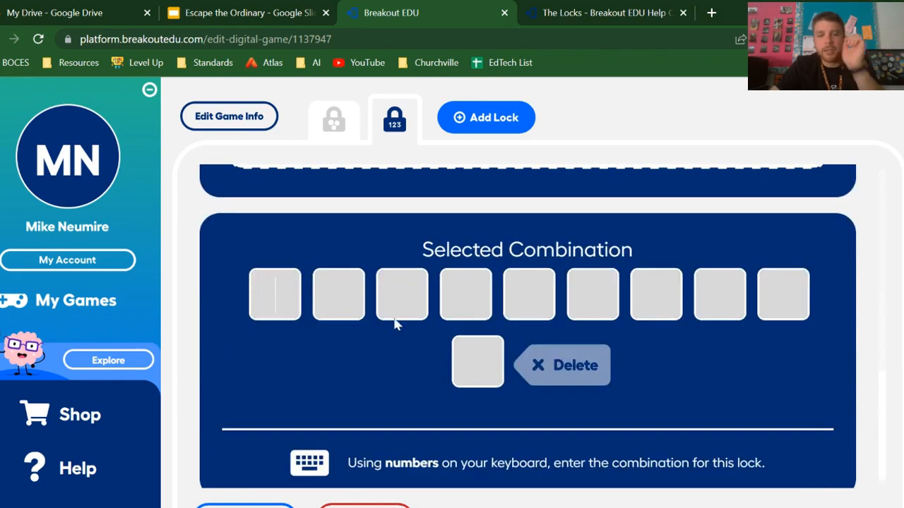
type("2543")
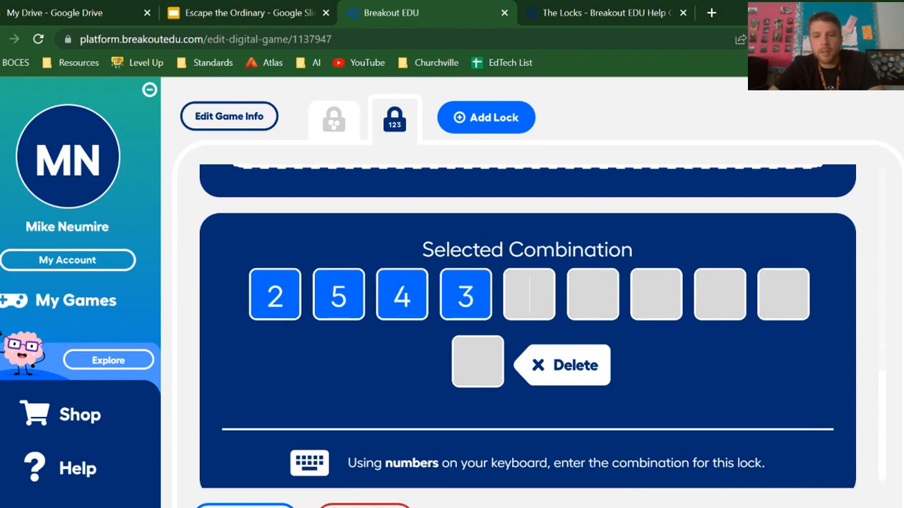
scroll(308, 319, "down", 1)
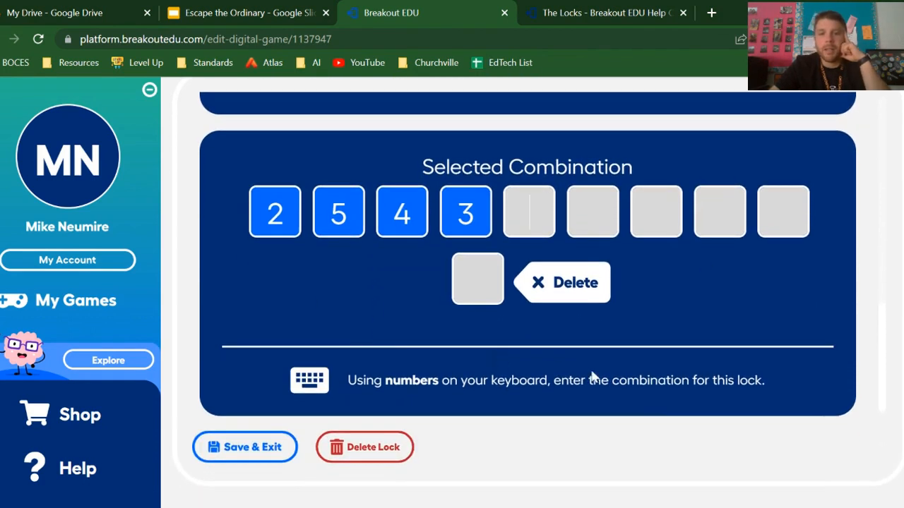
scroll(593, 376, "up", 8)
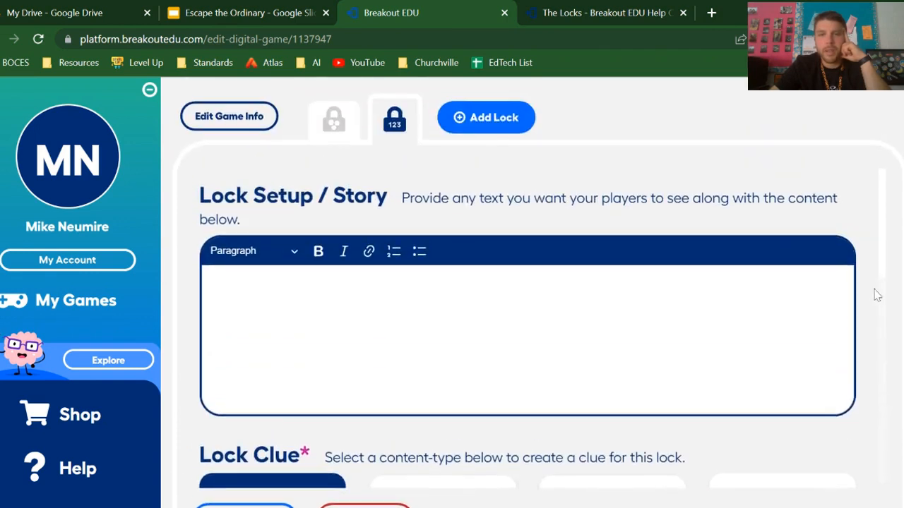